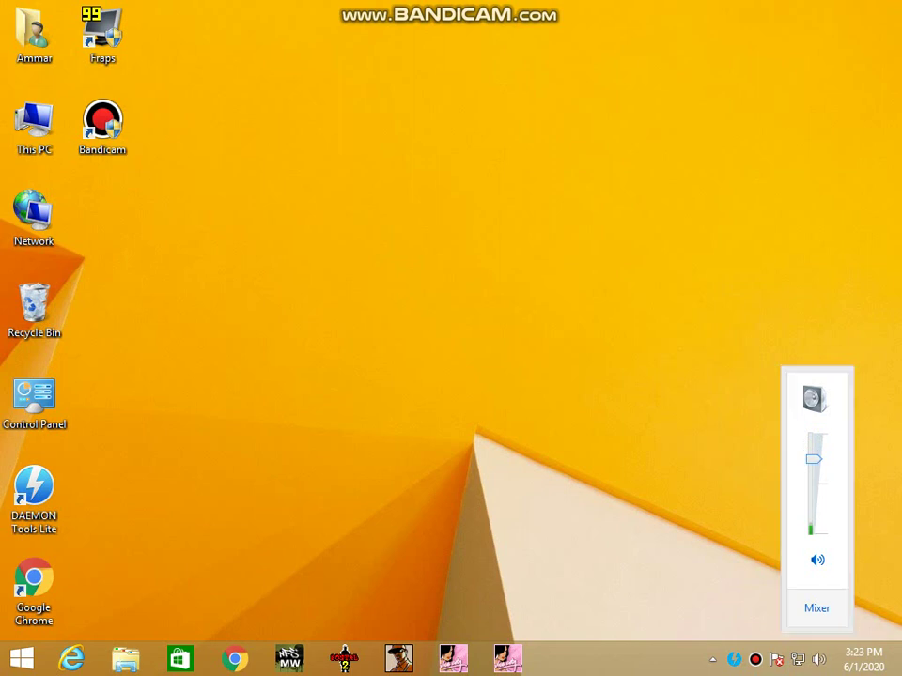
- Clear the desktop and open the Grand Theft Auto - Vice City folder on Local Disk (A:) in File Explorer
key("Escape")
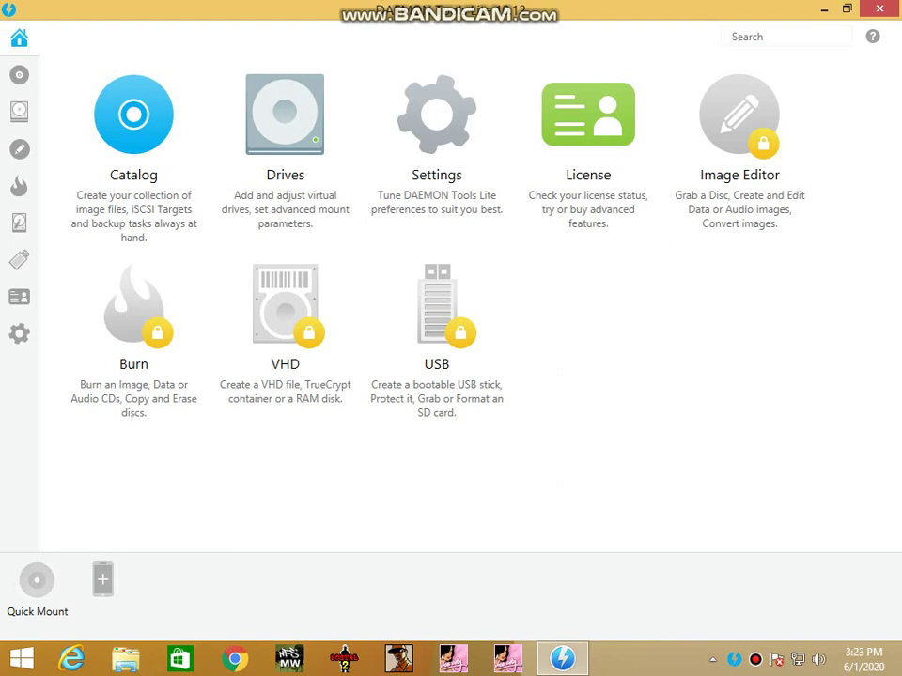
key("alt+F4")
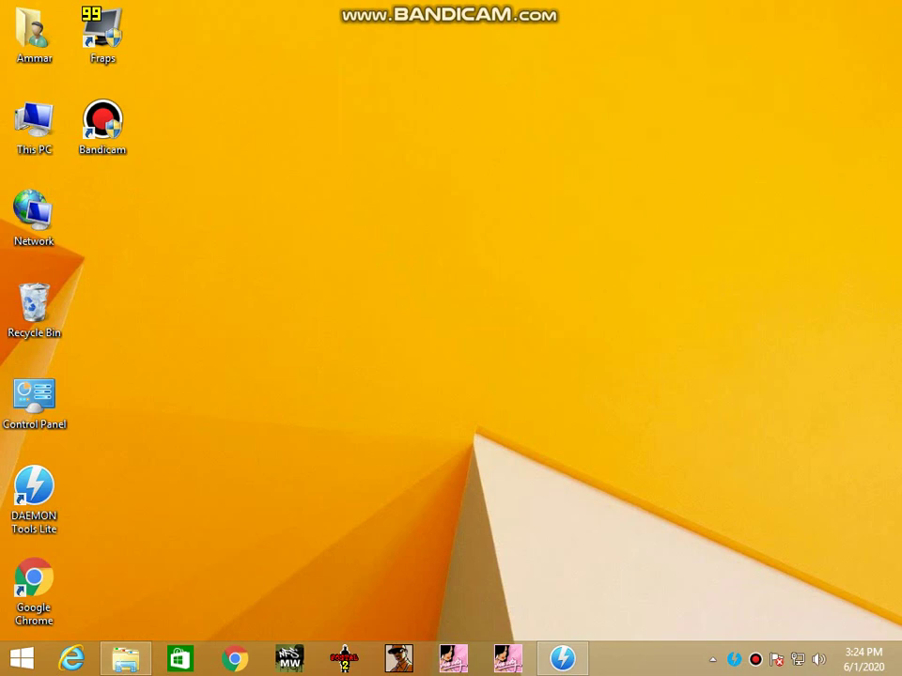
left_click(125, 659)
mouse_move(125, 658)
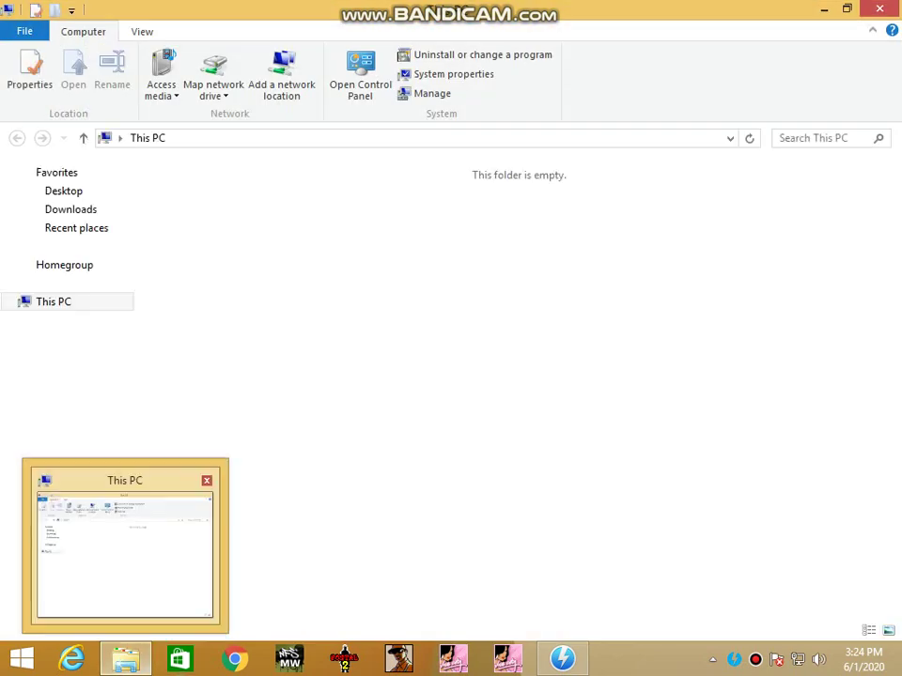
double_click(235, 328)
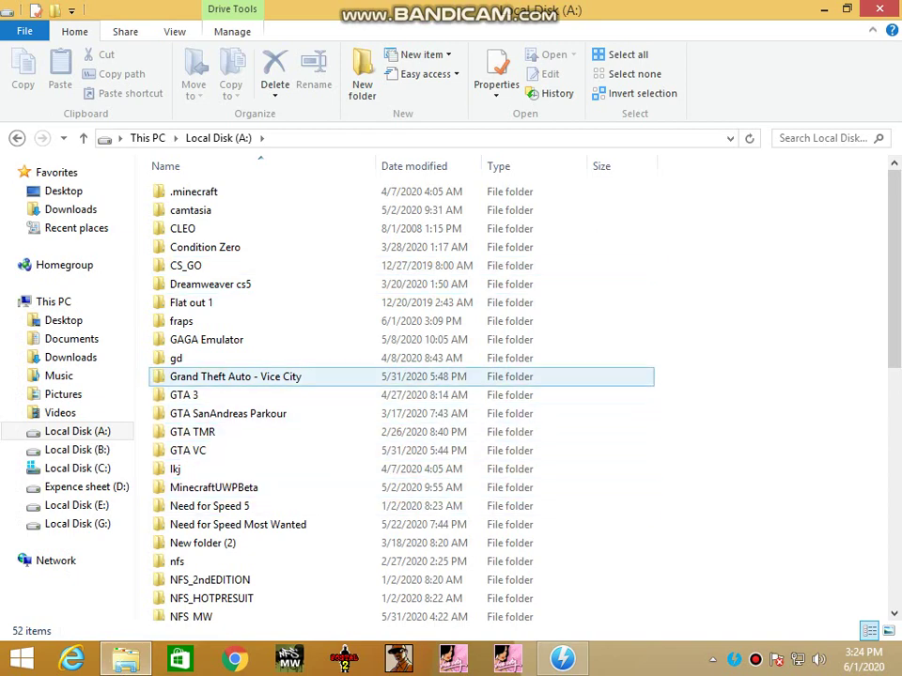
double_click(235, 376)
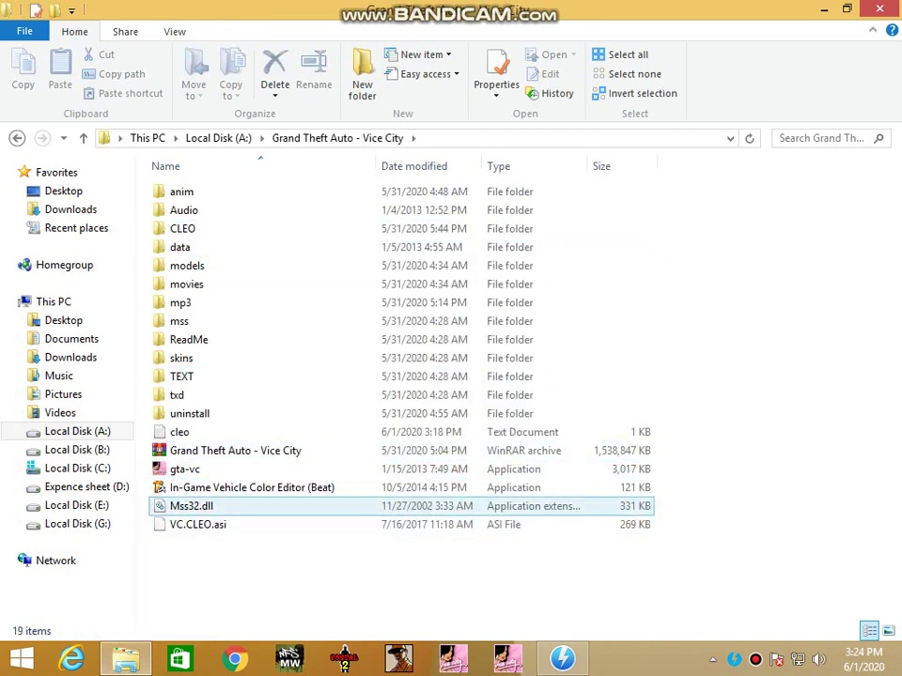
- Delete the In-Game Vehicle Color Editor (Beat) application from the Grand Theft Auto - Vice City folder
left_click(251, 488)
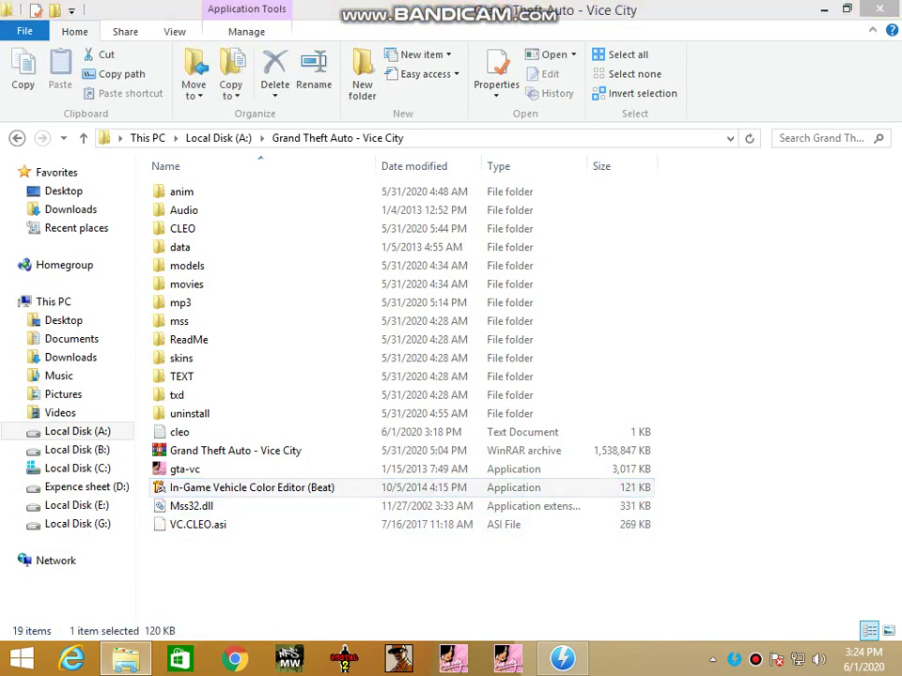
key("Delete")
- Try to add all the folder's contents to the RAR archive Grand Theft Auto - Vice City.rar using the Store compression method
left_click_drag(250, 566, 305, 190)
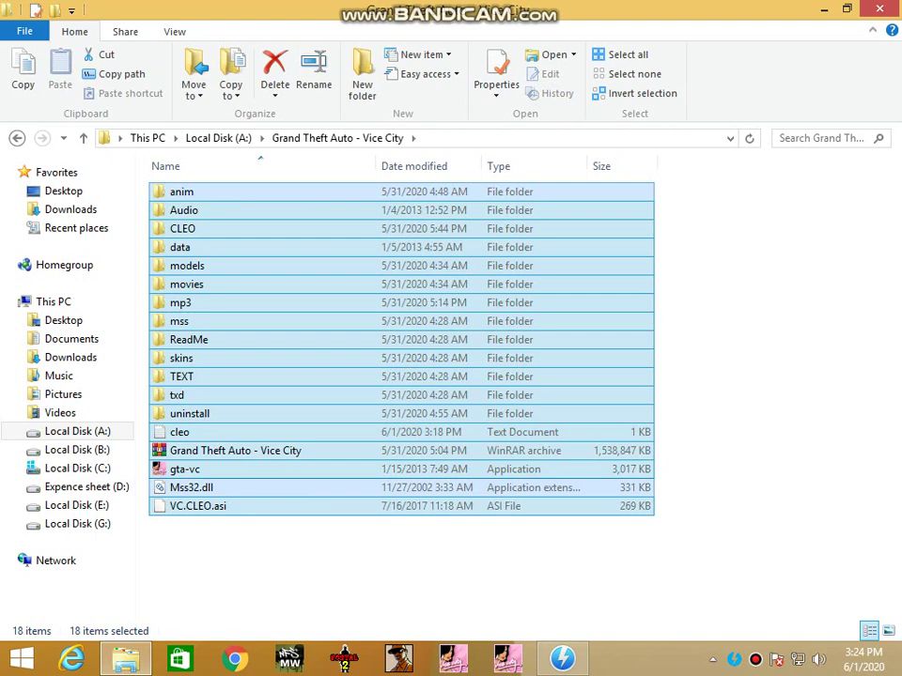
right_click(159, 246)
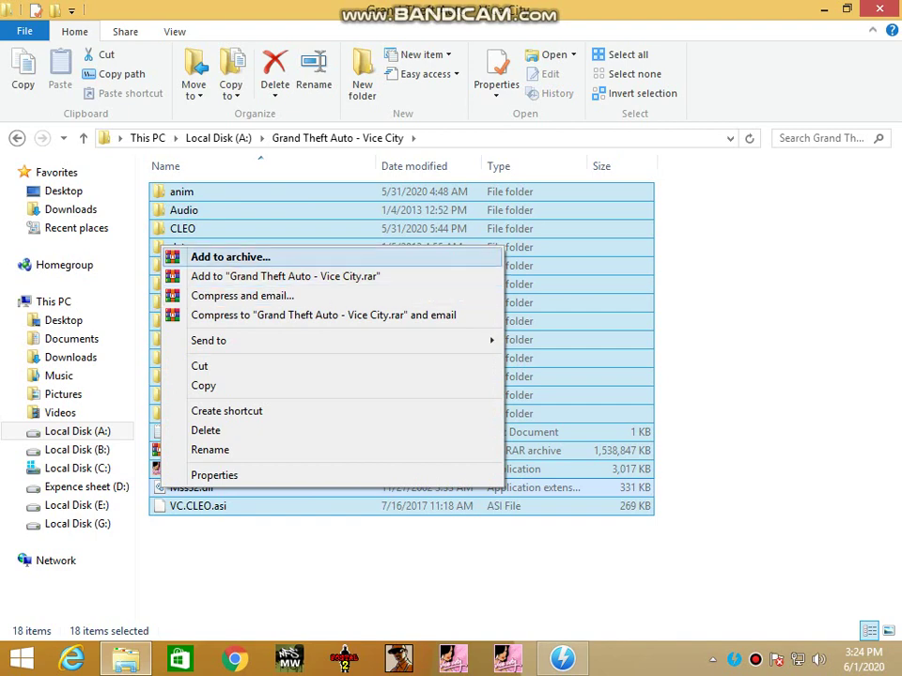
left_click(226, 258)
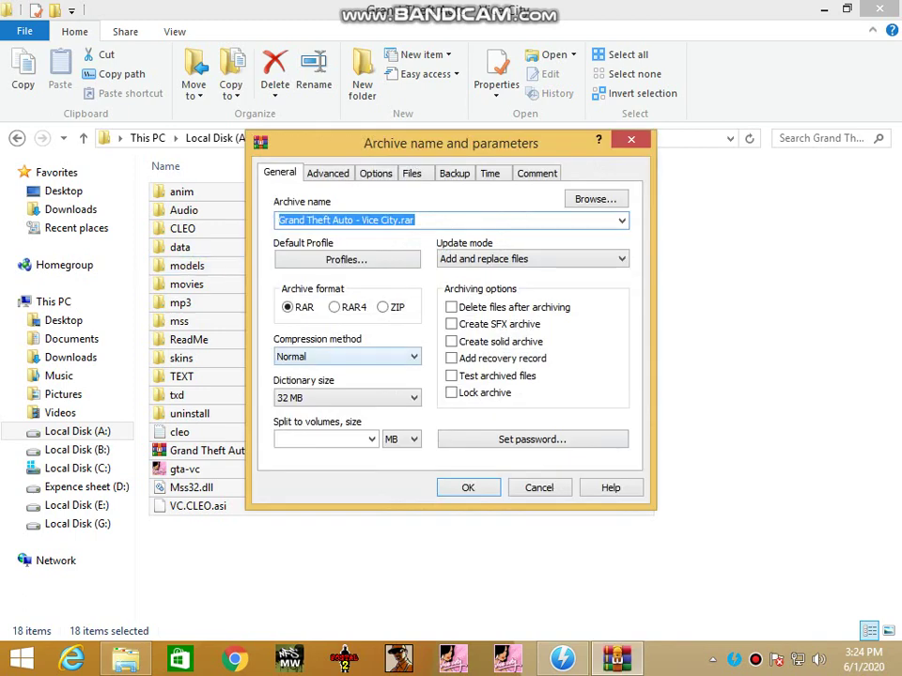
left_click(346, 356)
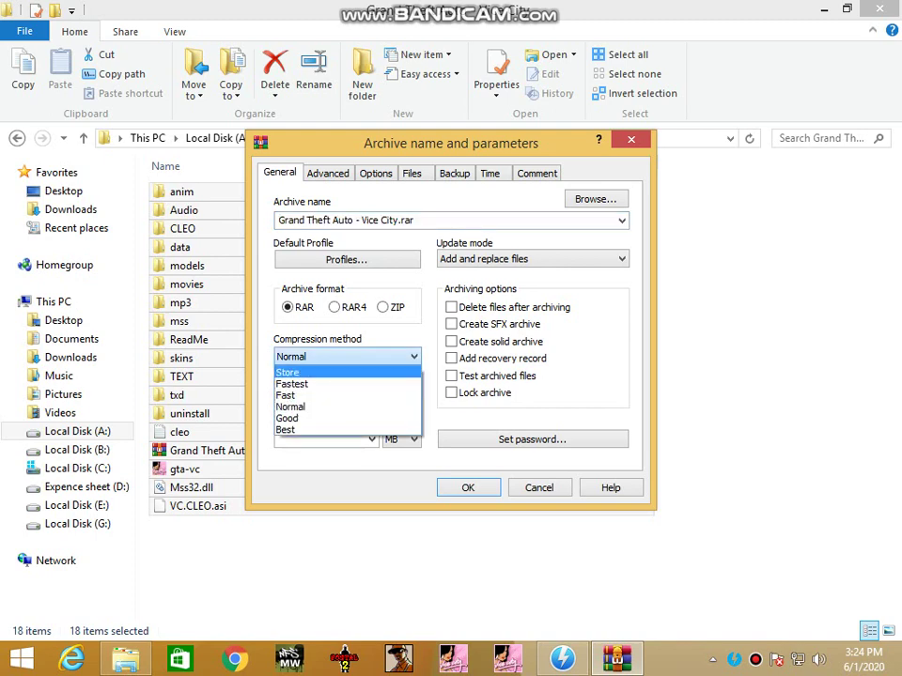
left_click(287, 372)
left_click(468, 487)
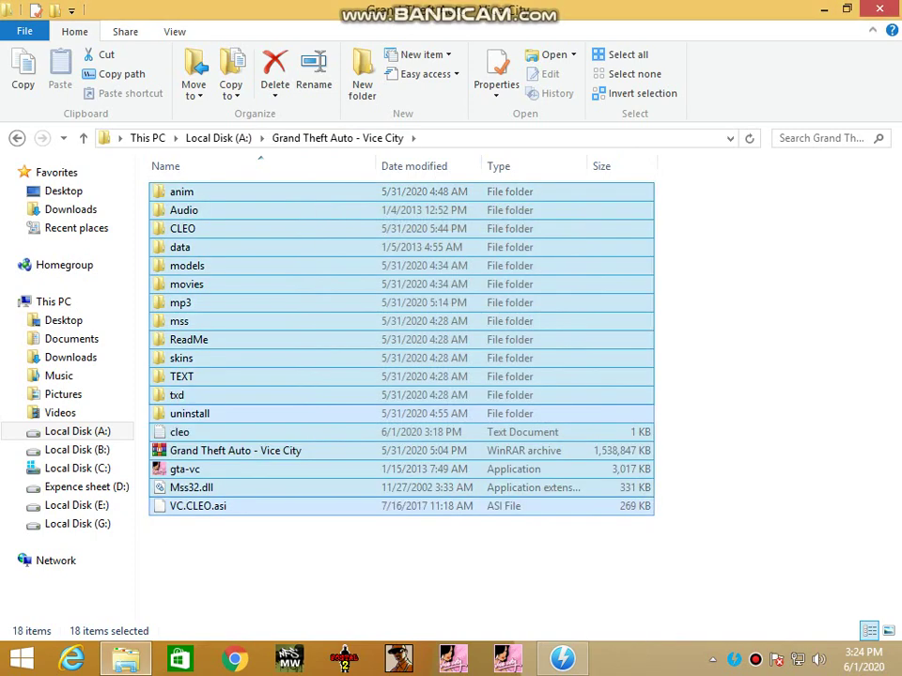
left_click(395, 564)
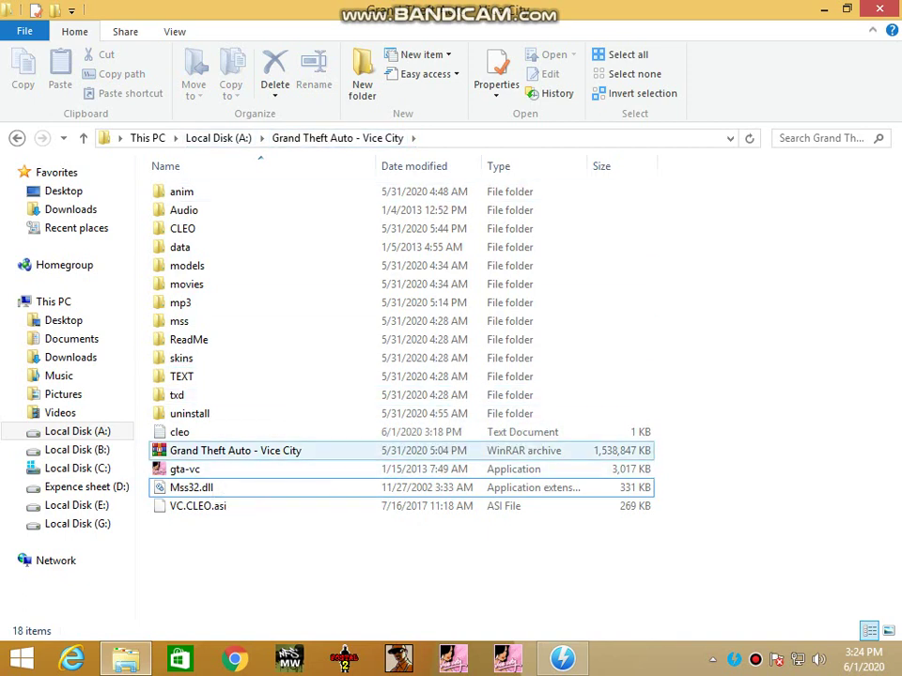
- Switch to DAEMON Tools Lite and mount the Grand Theft Auto - Vice City archive from its game folder on Local Disk (A:)
left_click(287, 452)
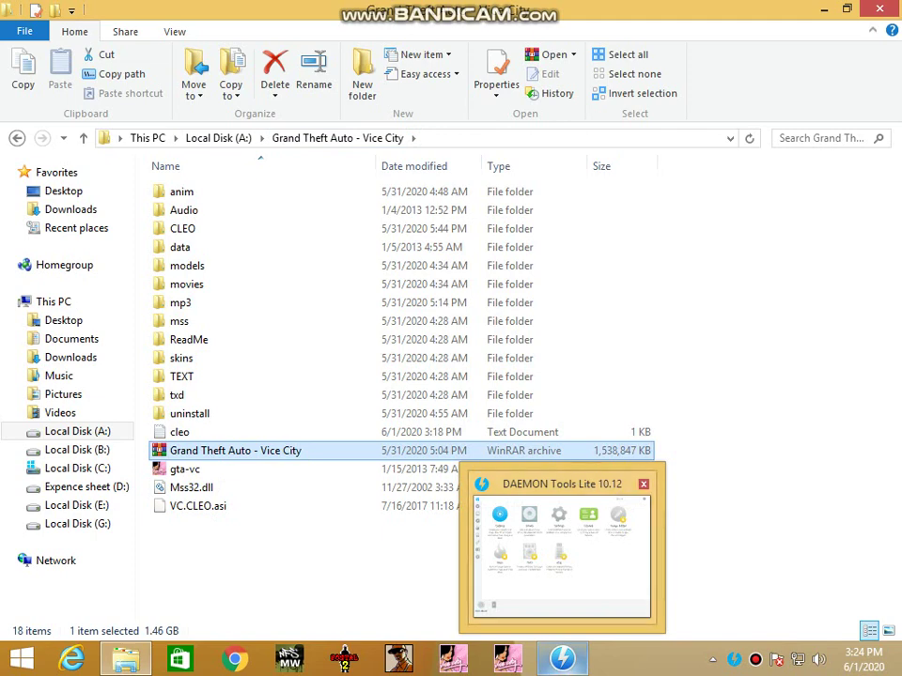
left_click(561, 658)
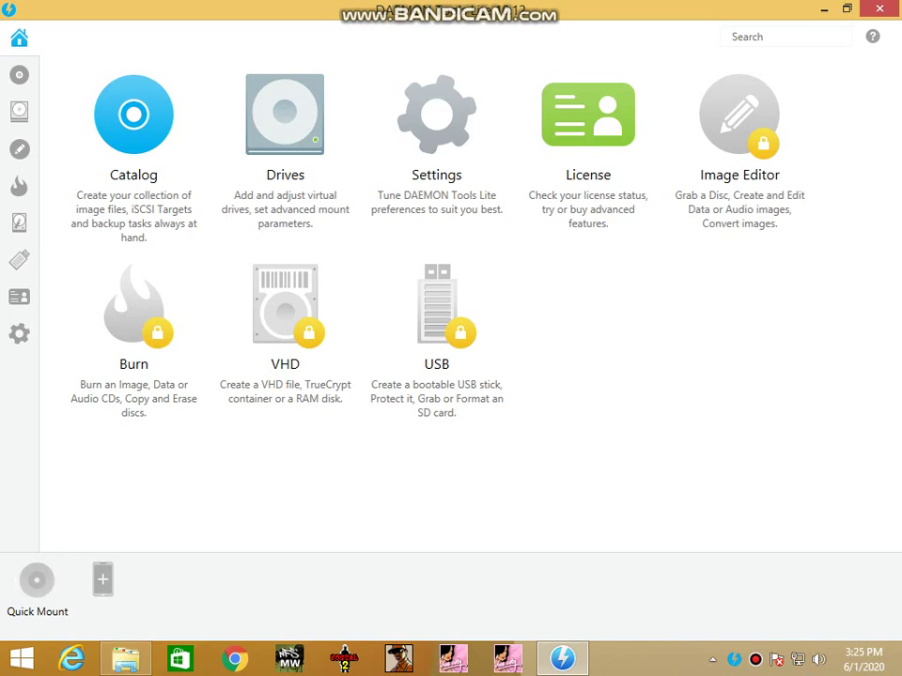
key("ctrl+o")
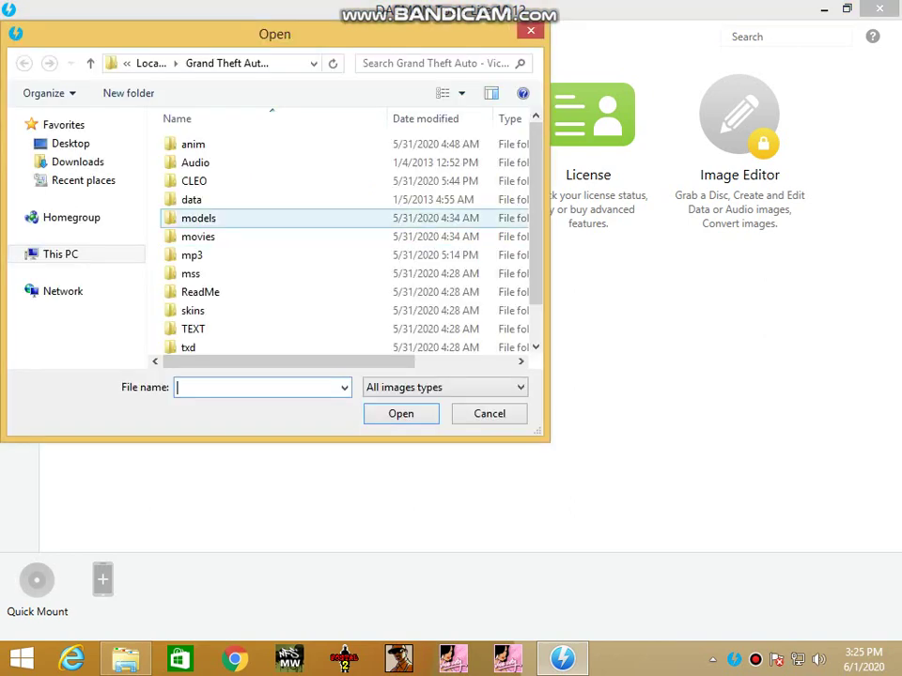
left_click(191, 199)
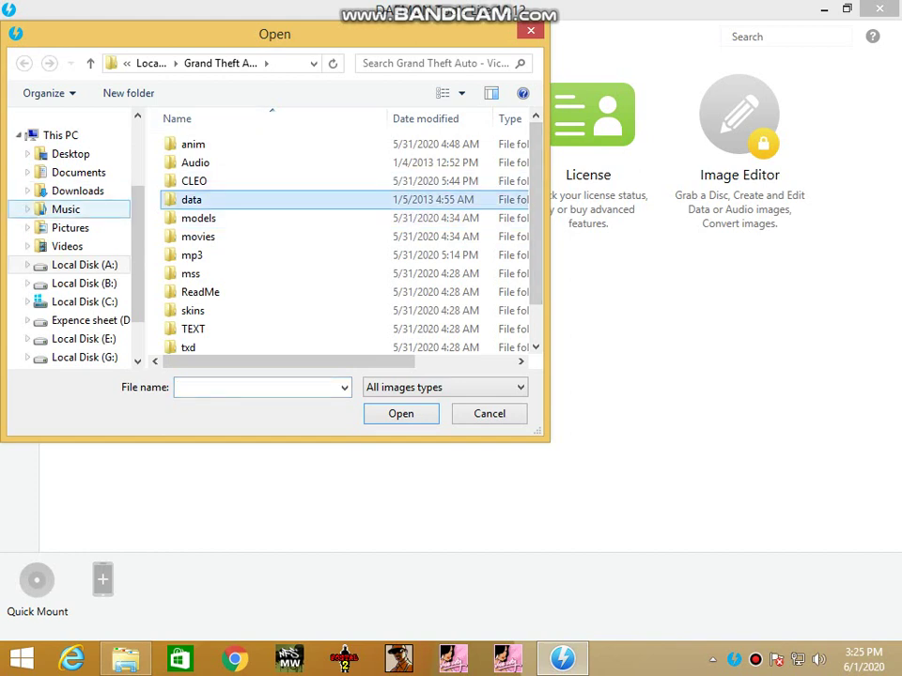
left_click(60, 135)
scroll(338, 244, "down", 3)
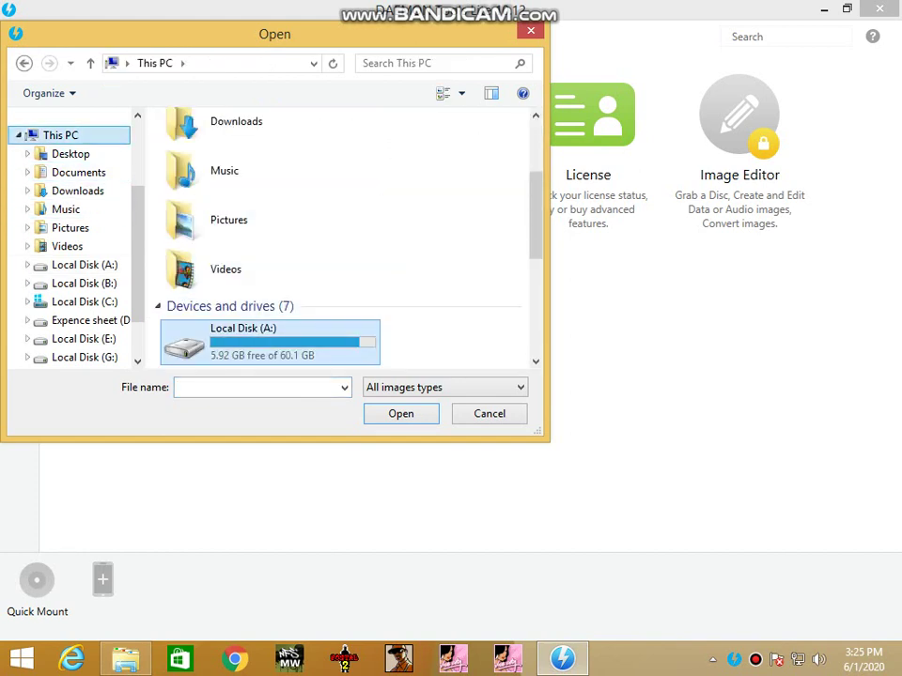
double_click(245, 338)
scroll(234, 268, "down", 2)
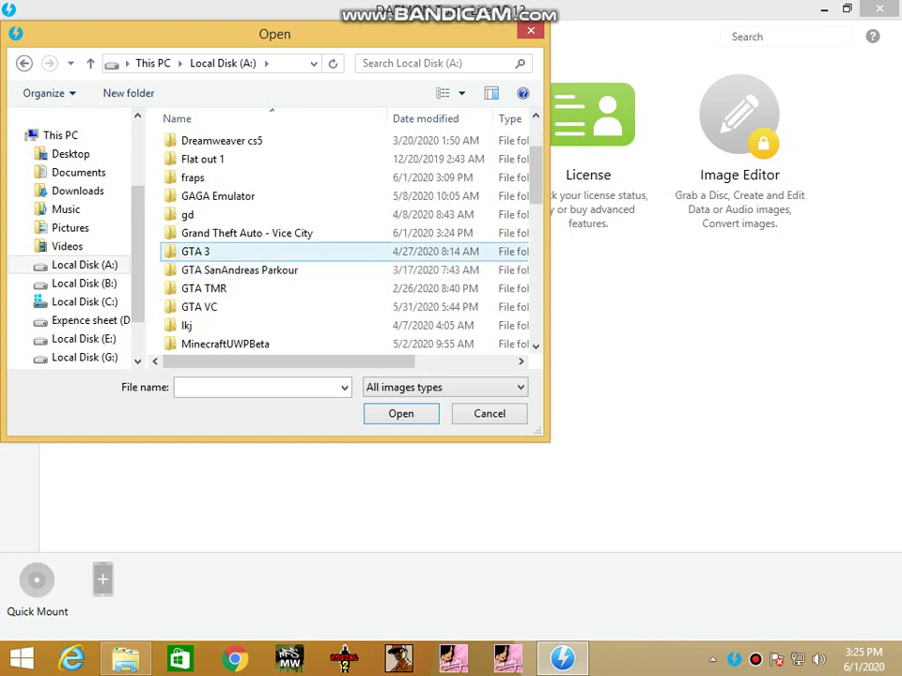
double_click(244, 233)
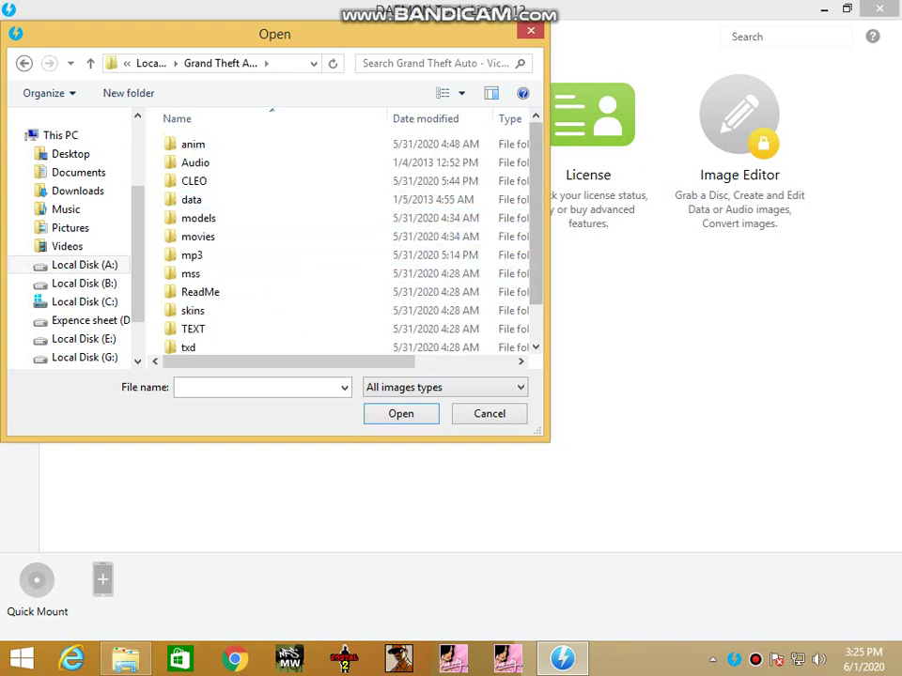
scroll(282, 244, "down", 1)
left_click(244, 344)
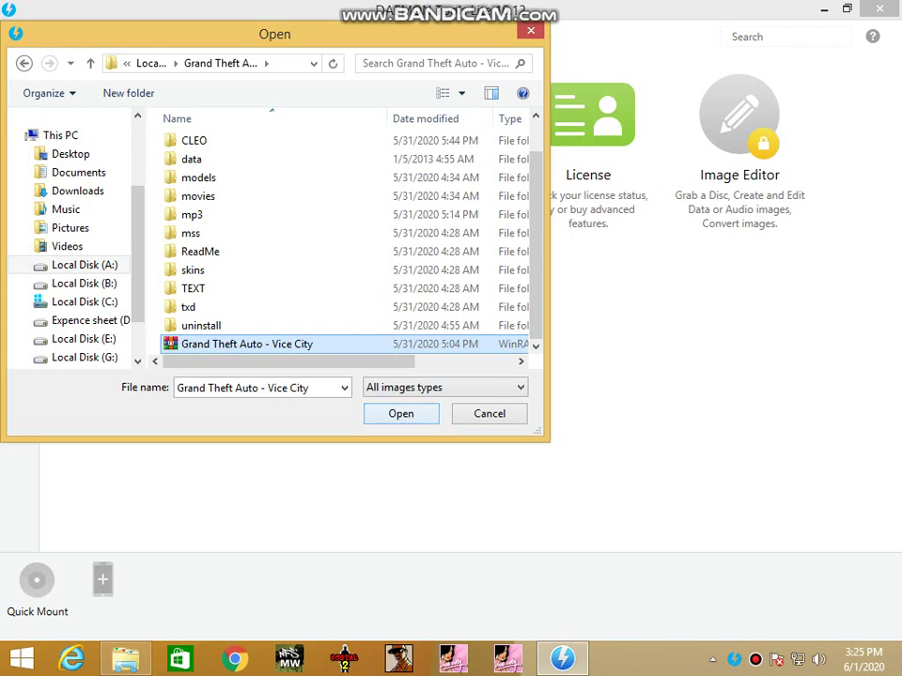
key("Return")
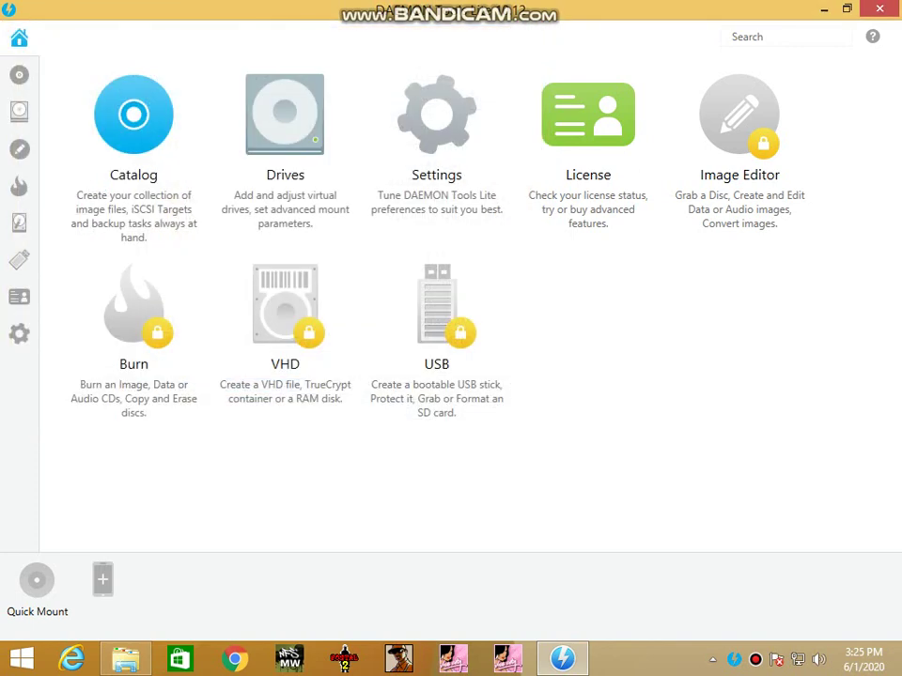
- Switch to File Explorer and check This PC for the mounted Grand Theft Auto - Vice City disc drive
left_click(125, 658)
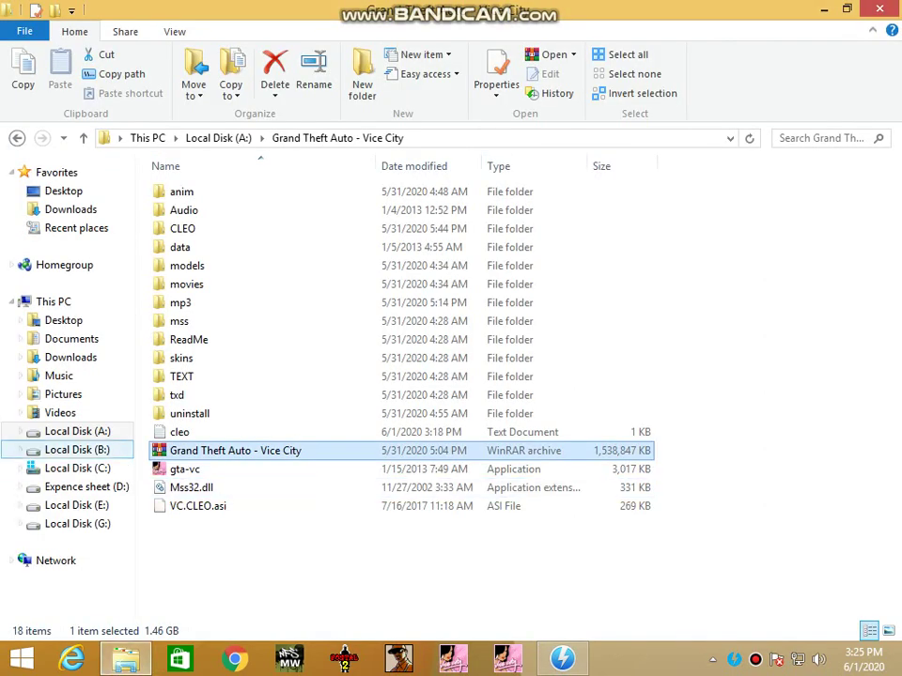
left_click(53, 302)
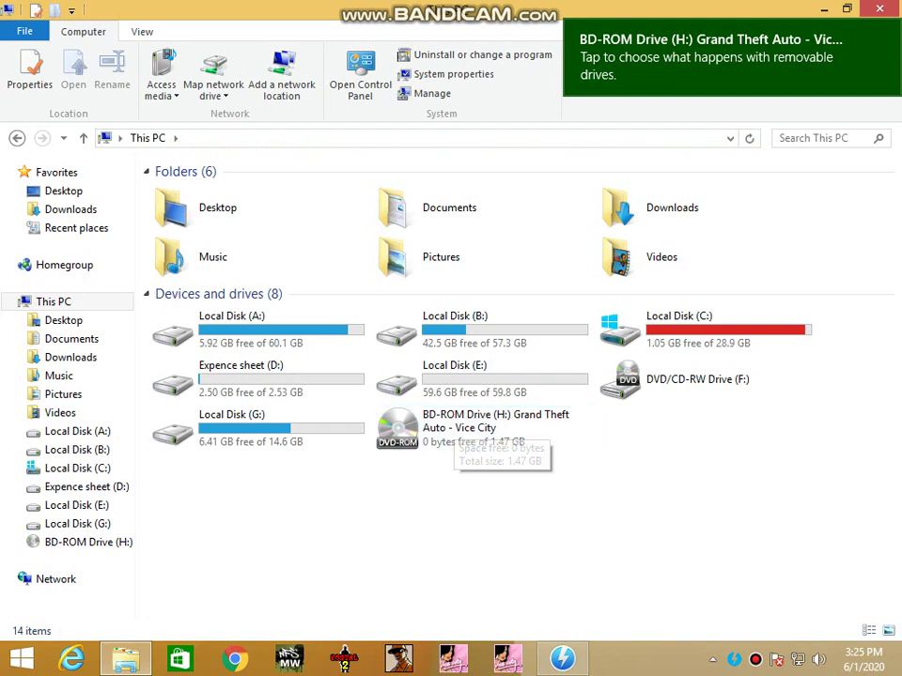
left_click(888, 31)
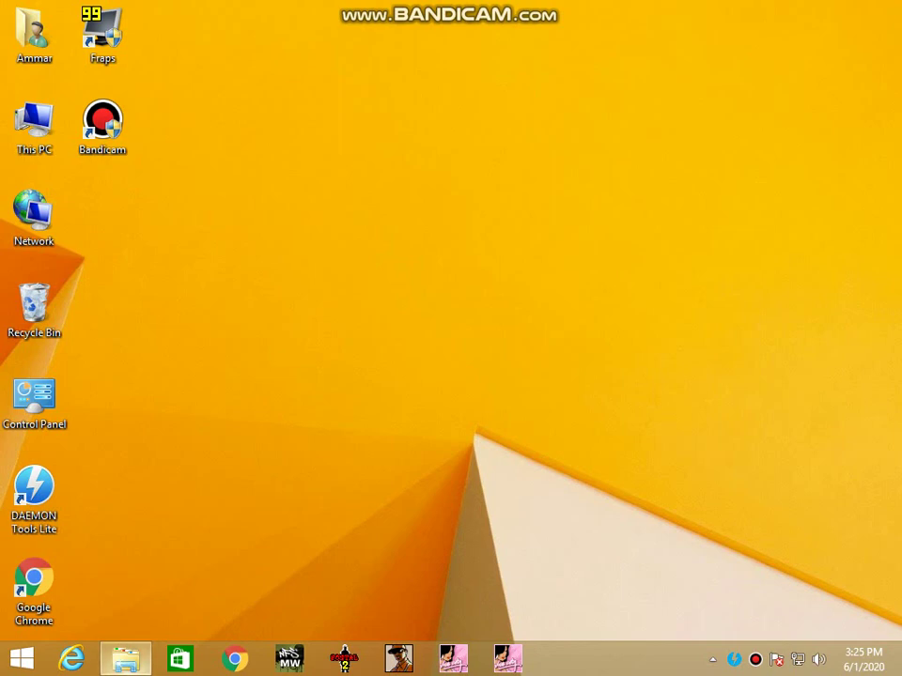
left_click(125, 658)
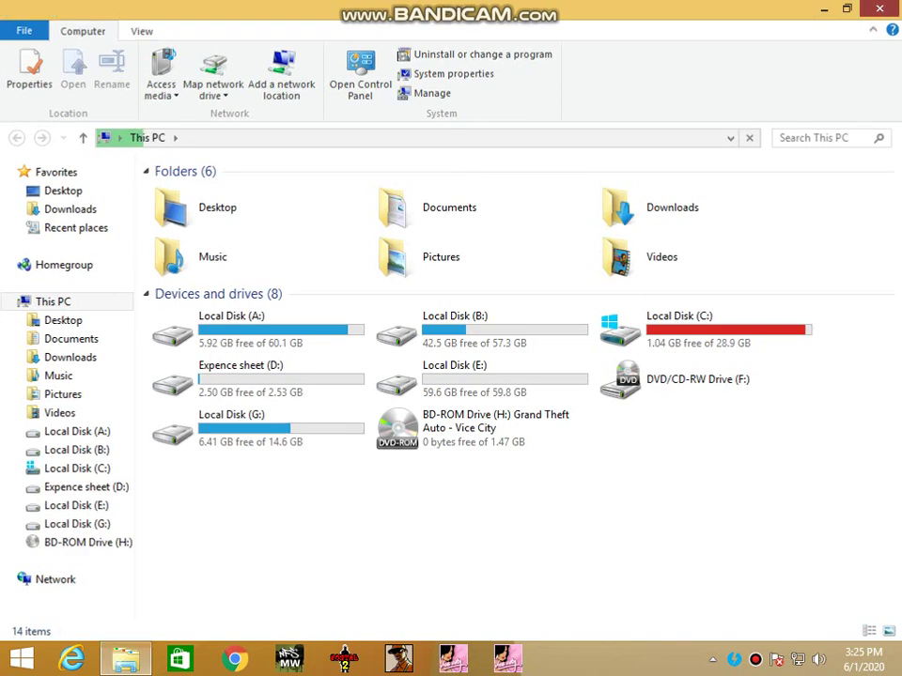
key("super+d")
left_click_drag(315, 125, 569, 302)
left_click_drag(451, 165, 701, 213)
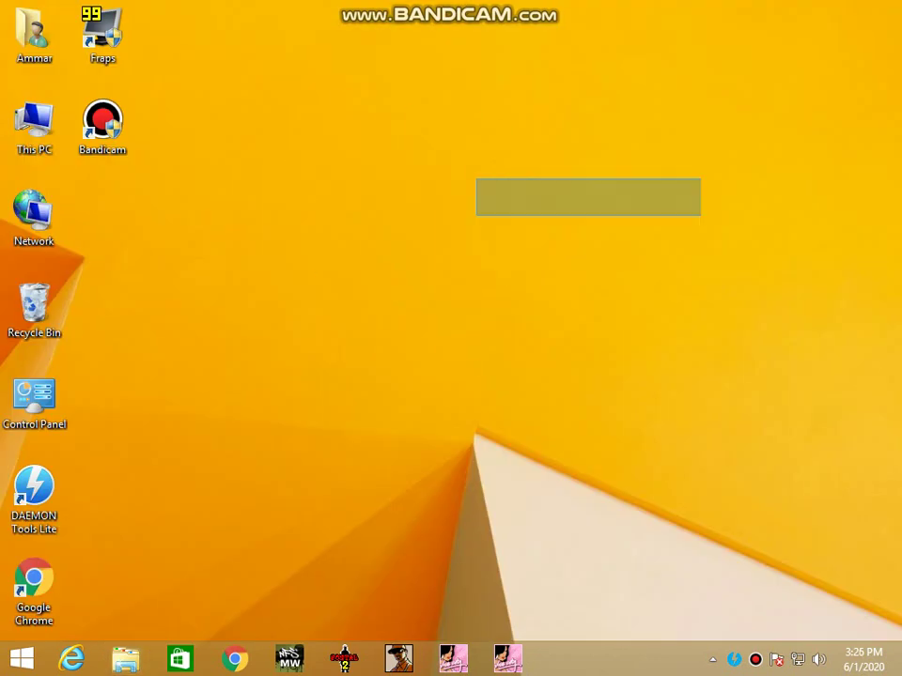
left_click_drag(542, 112, 414, 19)
left_click_drag(375, 212, 530, 227)
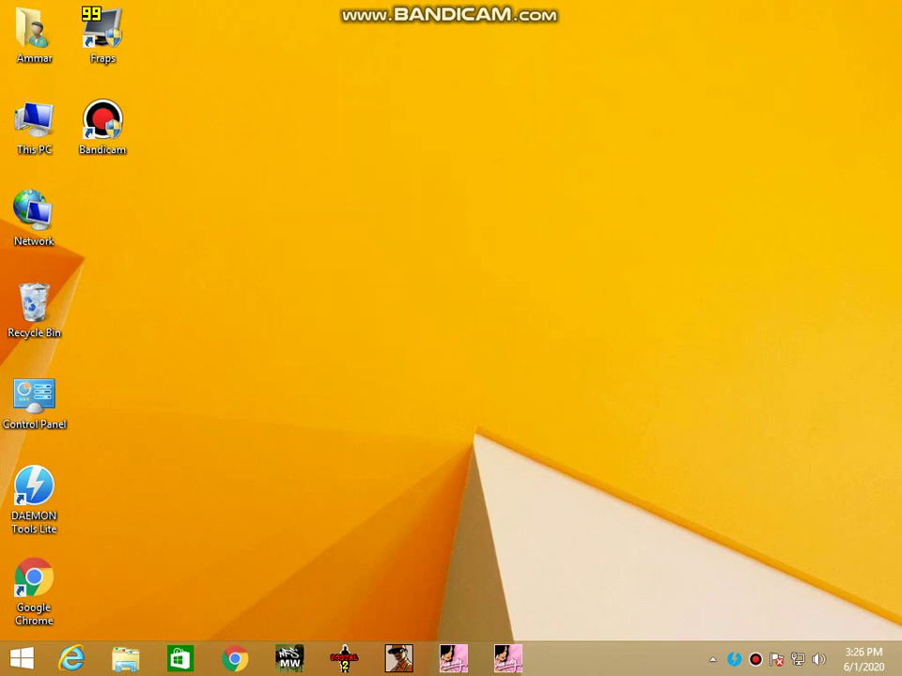